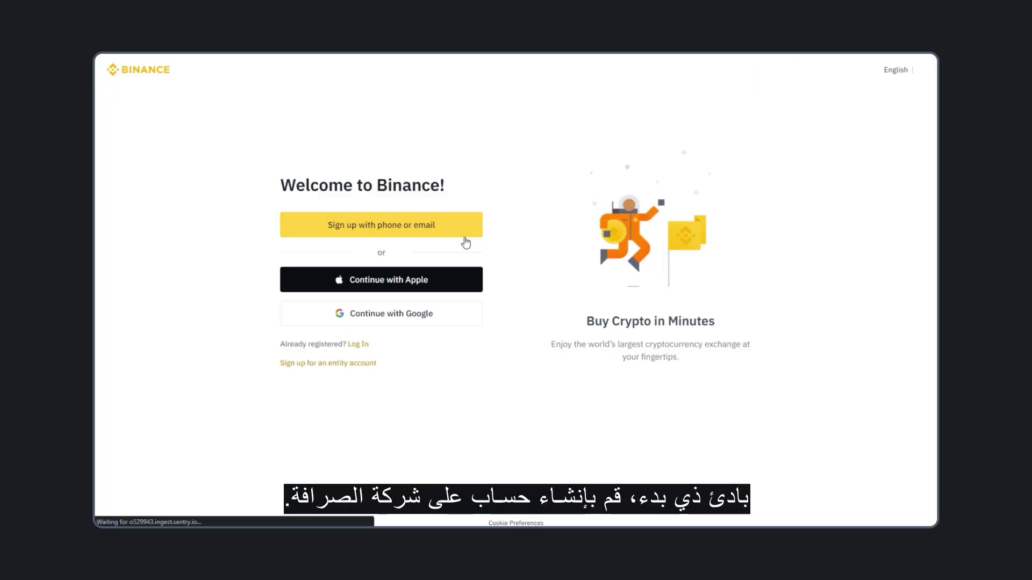
Create a Binance account with an email and password, accept the terms, and verify the email code
left_click(464, 239)
key("Tab")
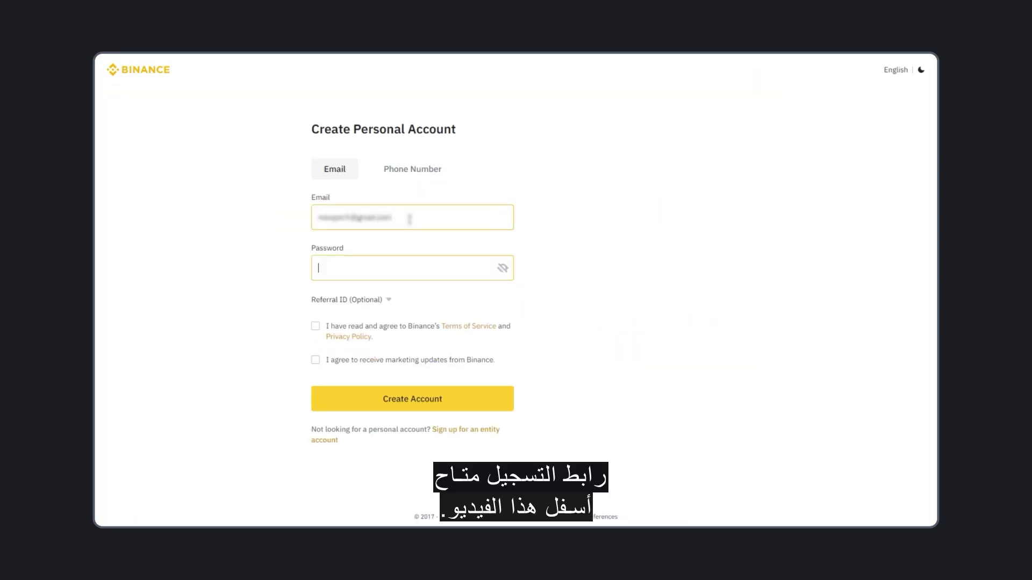
type("********")
left_click(315, 326)
left_click(316, 361)
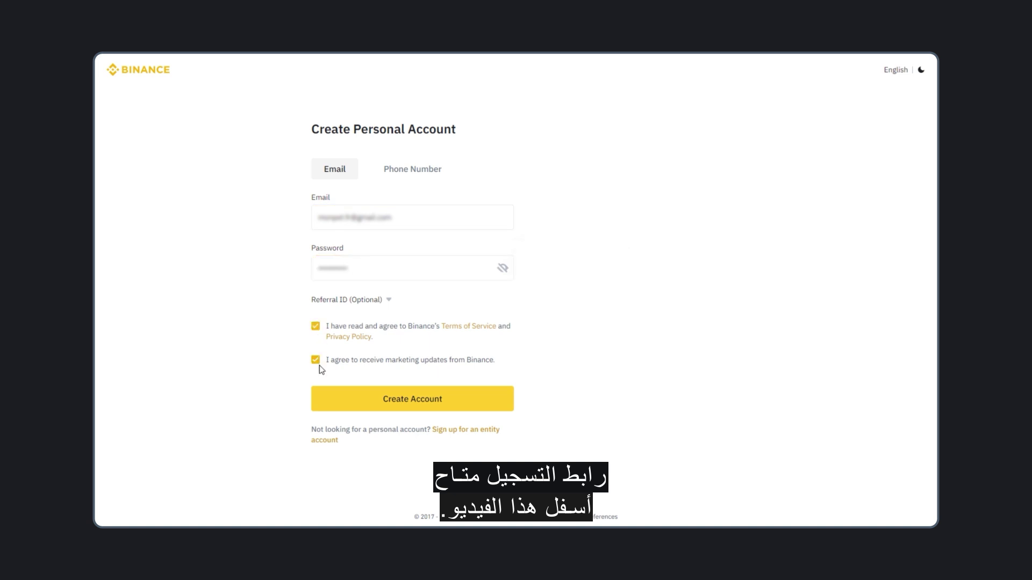
left_click(335, 398)
left_click(409, 269)
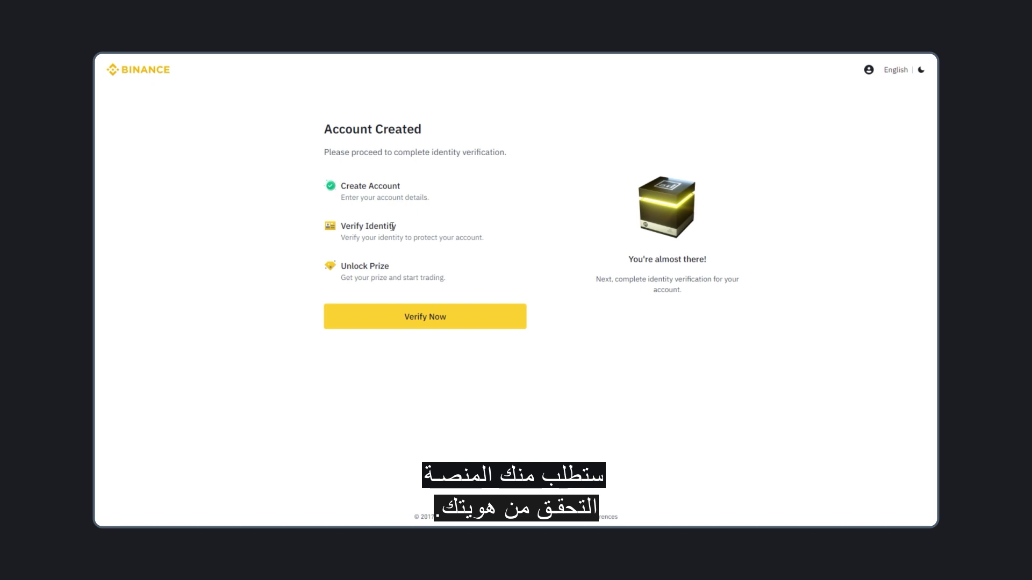
Start identity verification by entering the user's first, middle and last names
left_click(406, 320)
left_click(443, 355)
key("Tab")
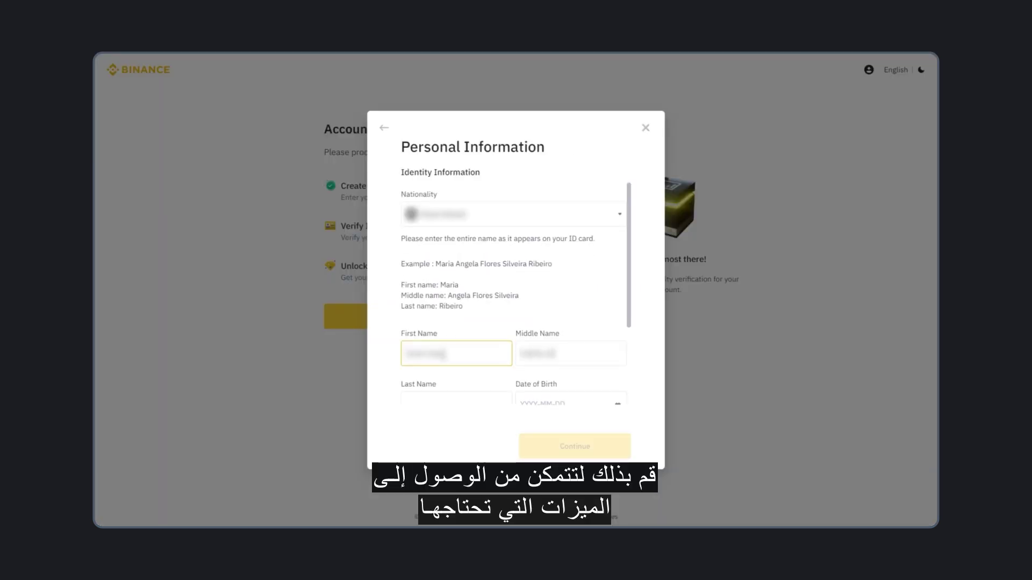
key("Tab")
key("Tab")
scroll(445, 359, "down", 3)
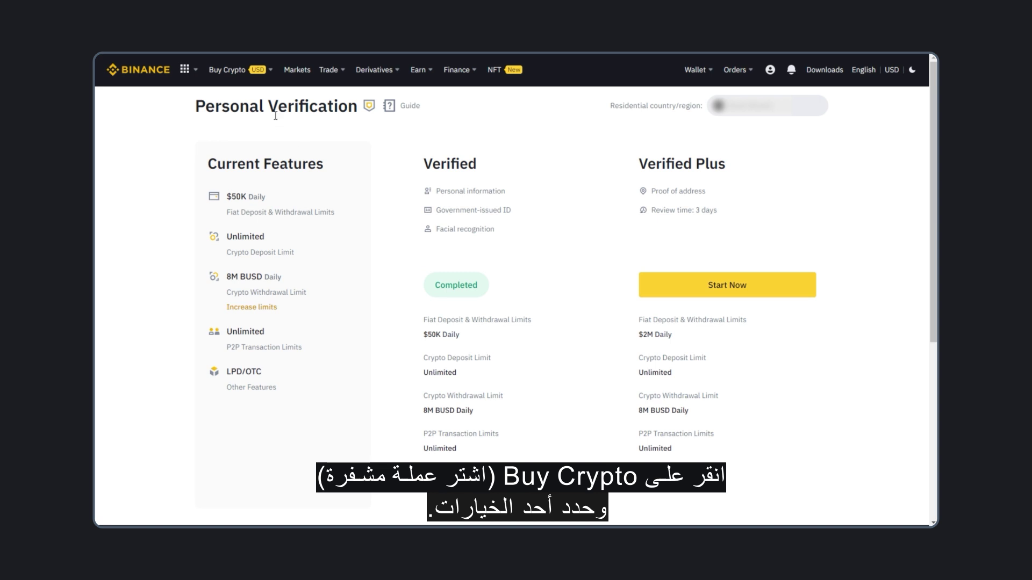
Show Binance's Buy Crypto payment options (Bank Deposit, Card, P2P, Third-party) in USD
mouse_move(252, 74)
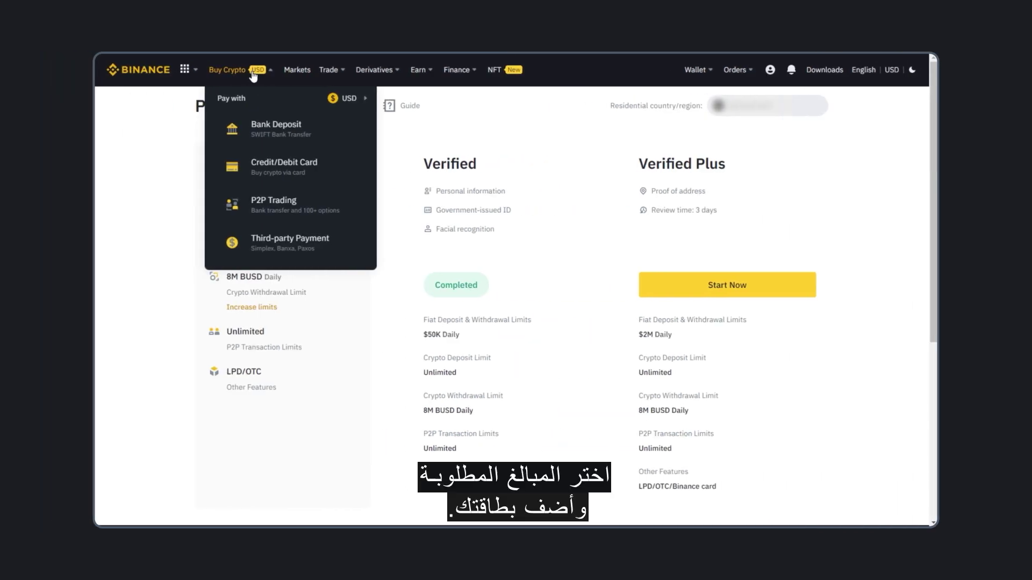
Buy USDT for 40 USD with a newly added debit/credit card and confirm the order
left_click(276, 171)
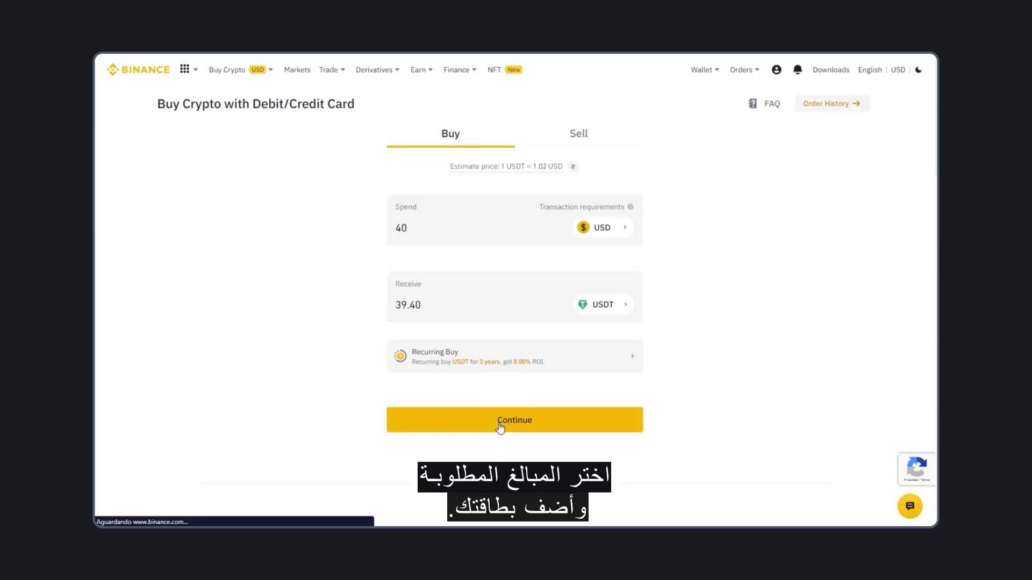
left_click(500, 425)
left_click(595, 281)
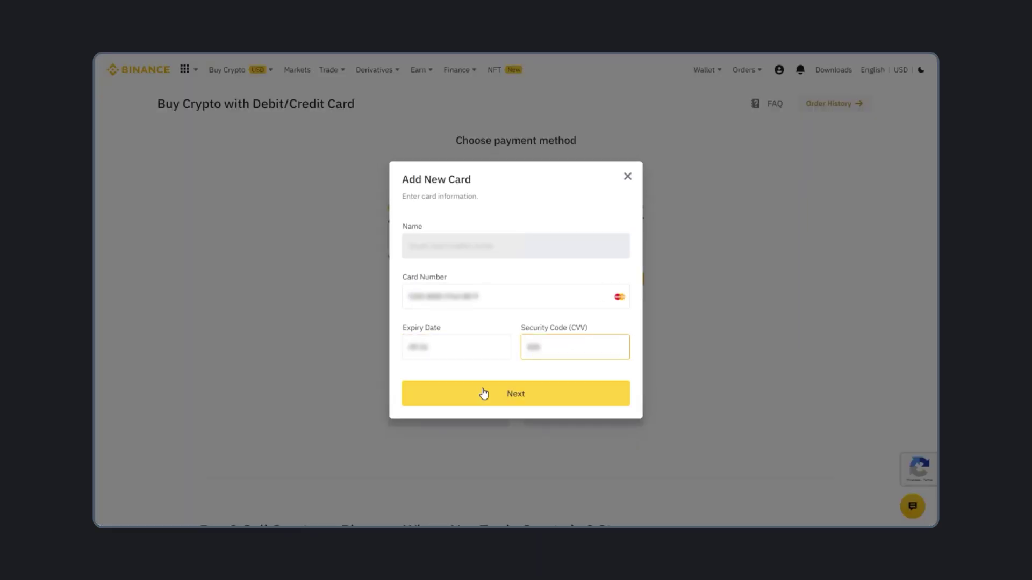
left_click(519, 397)
left_click(526, 400)
left_click(517, 420)
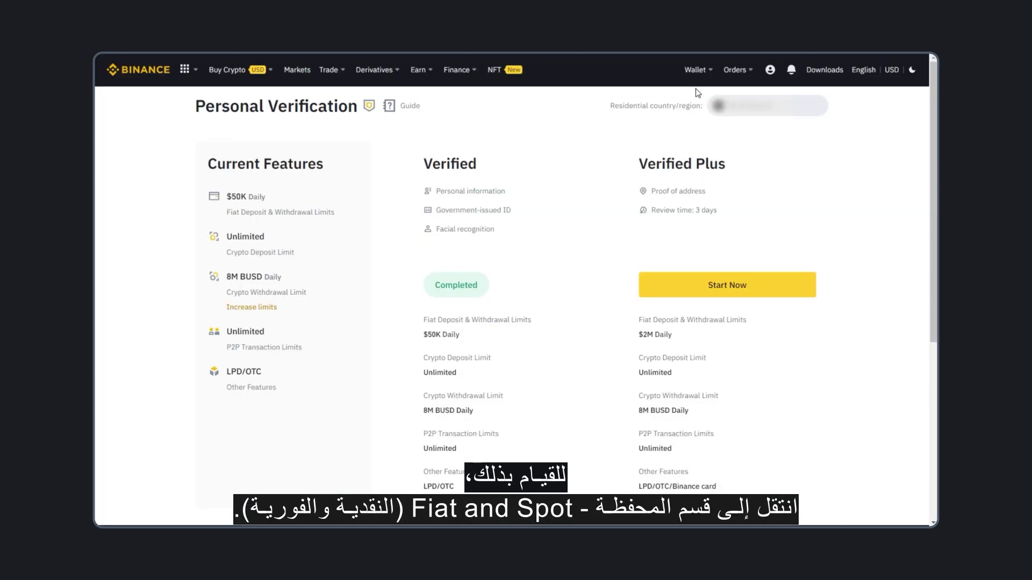
Open the crypto withdrawal form from the Fiat and Spot wallet
mouse_move(695, 70)
left_click(750, 133)
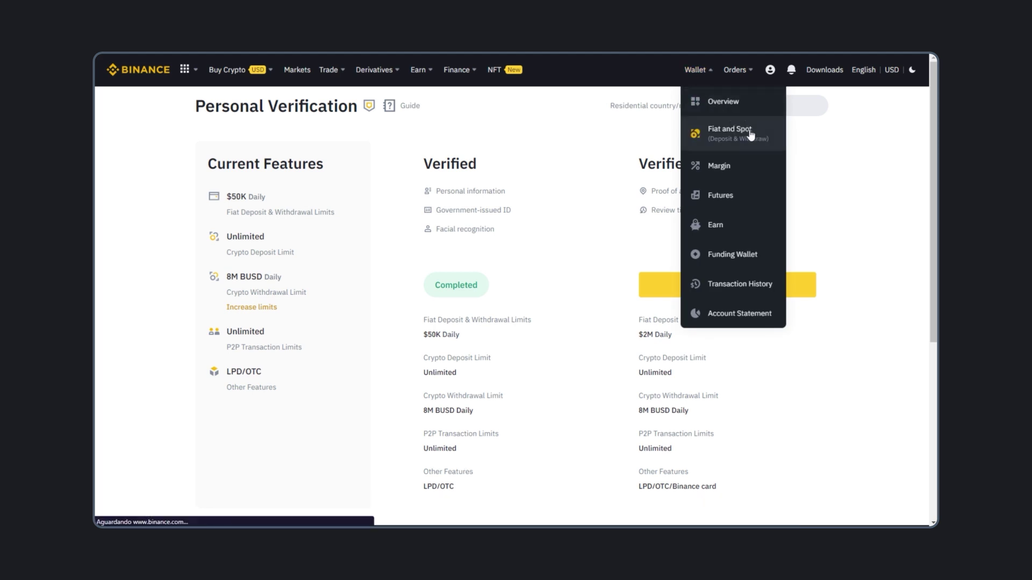
left_click(621, 111)
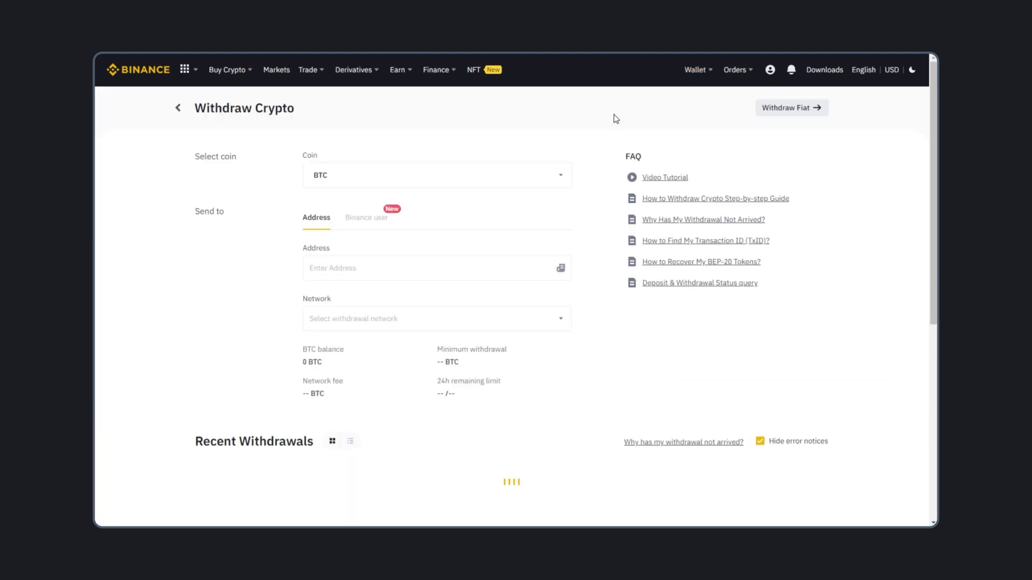
scroll(291, 299, "down", 2)
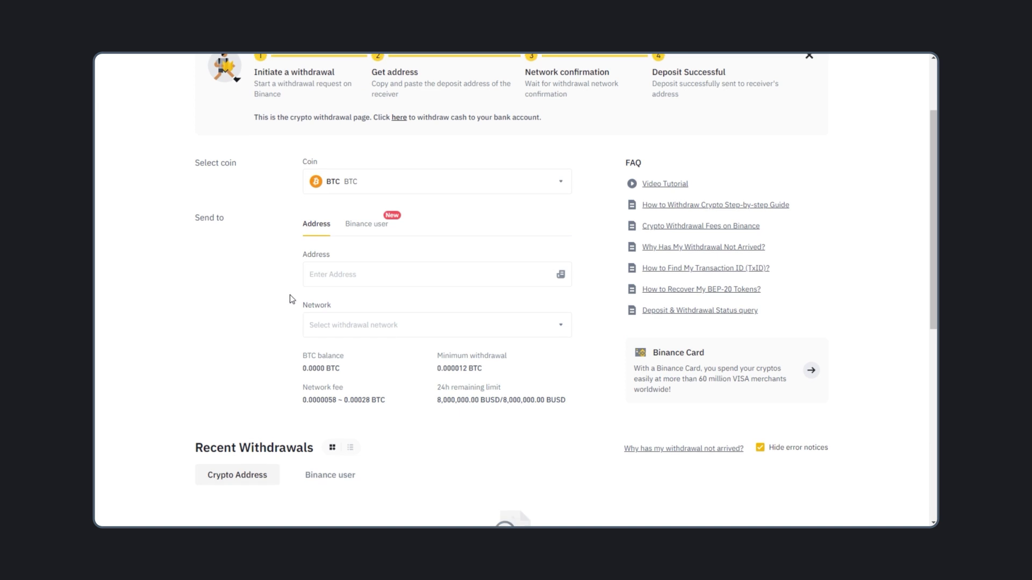
Set the withdrawal coin to USDT and the network to BSC BNB Smart Chain (BEP20)
left_click(391, 185)
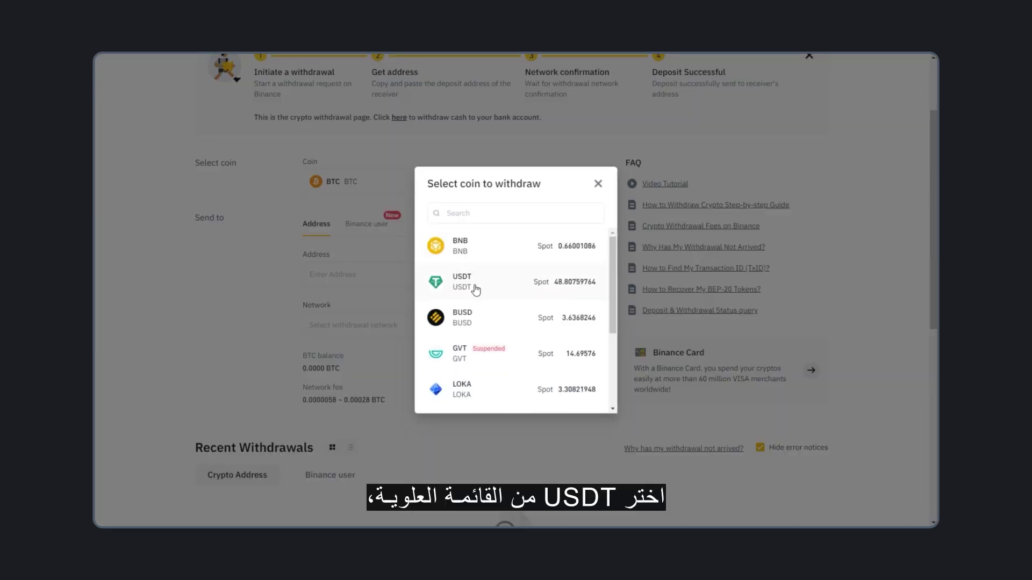
left_click(504, 289)
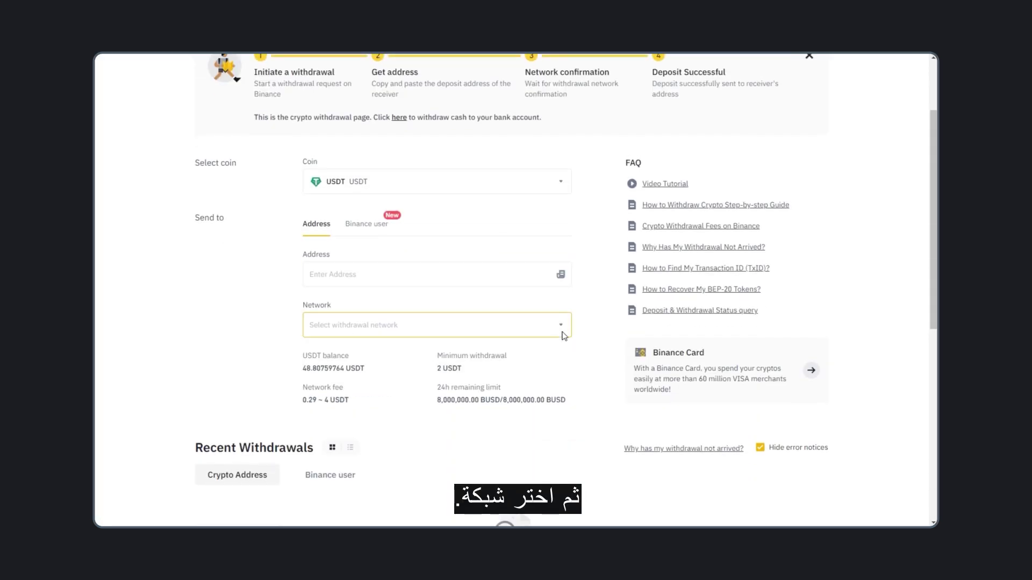
left_click(561, 329)
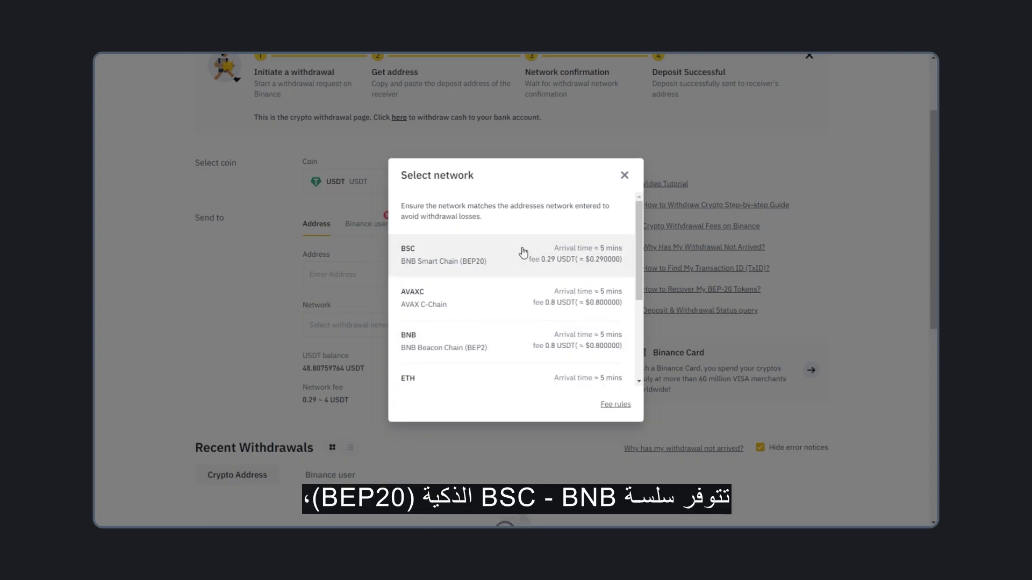
scroll(539, 277, "down", 2)
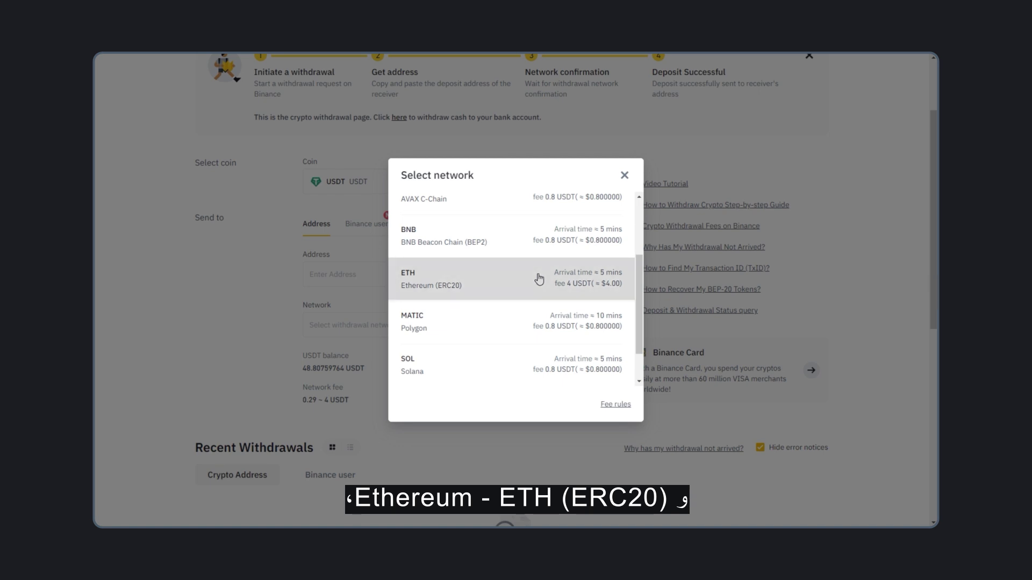
scroll(521, 359, "down", 1)
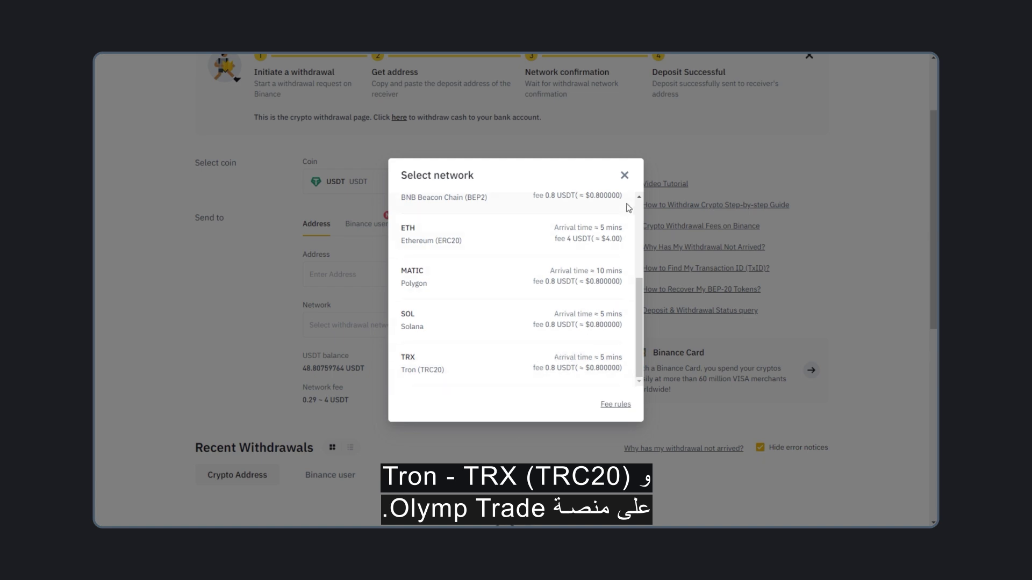
scroll(560, 257, "up", 3)
left_click(521, 263)
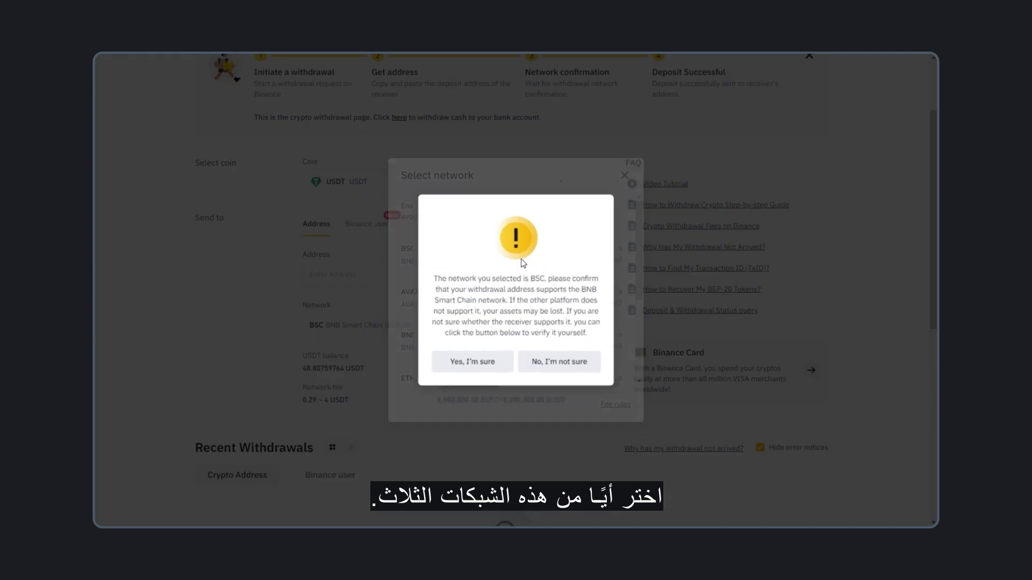
left_click(473, 361)
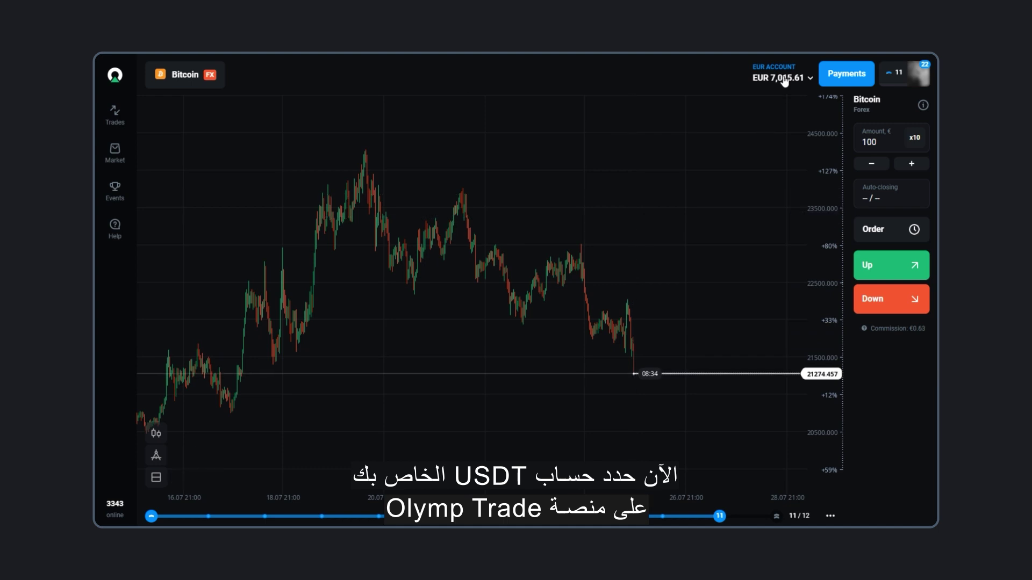
Start a deposit into the Olymp Trade USDT account and set the amount to 40
left_click(784, 78)
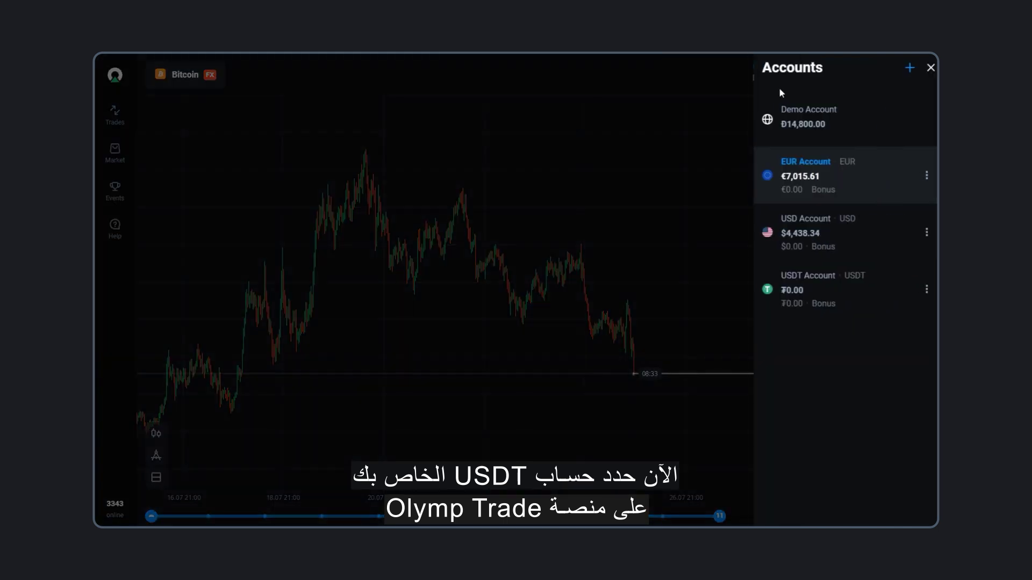
left_click(921, 292)
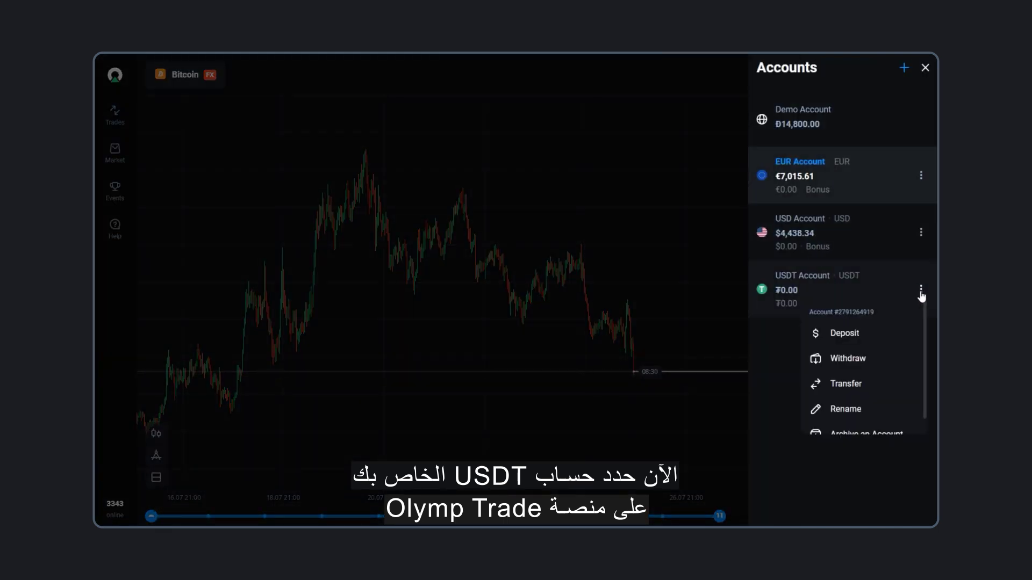
left_click(887, 336)
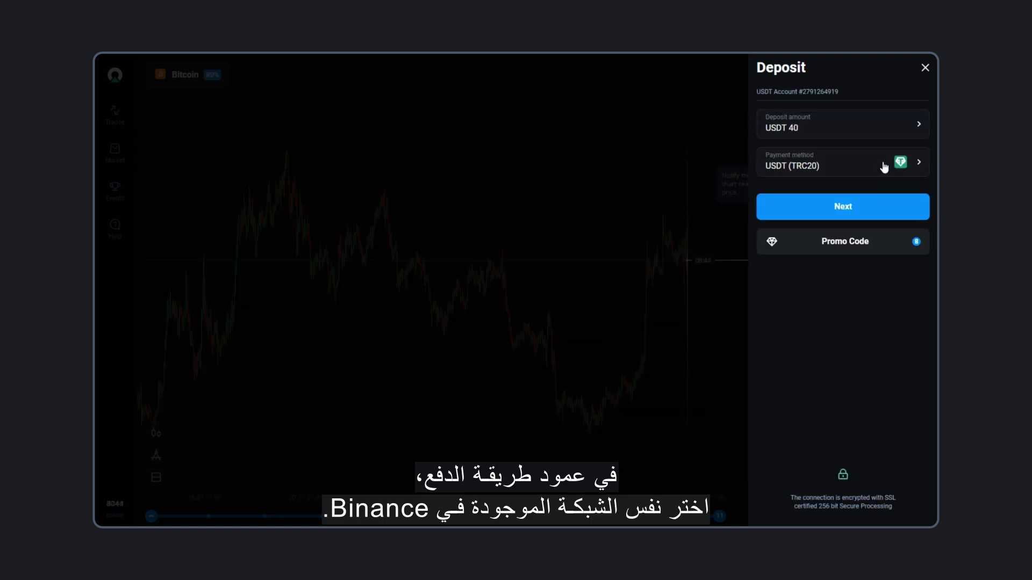
left_click(884, 167)
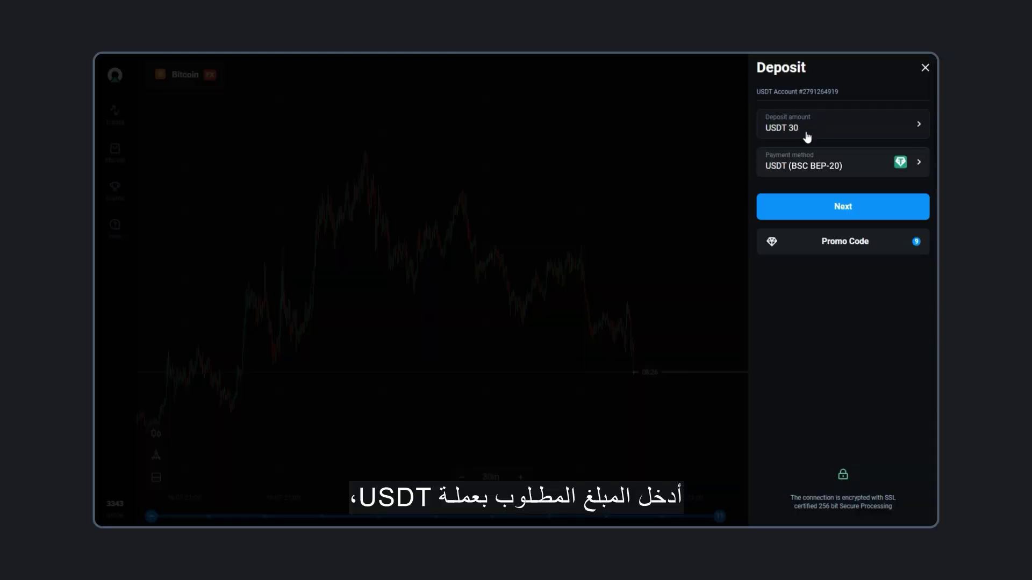
left_click(804, 139)
key("BackSpace")
key("BackSpace")
left_click(855, 357)
left_click(847, 239)
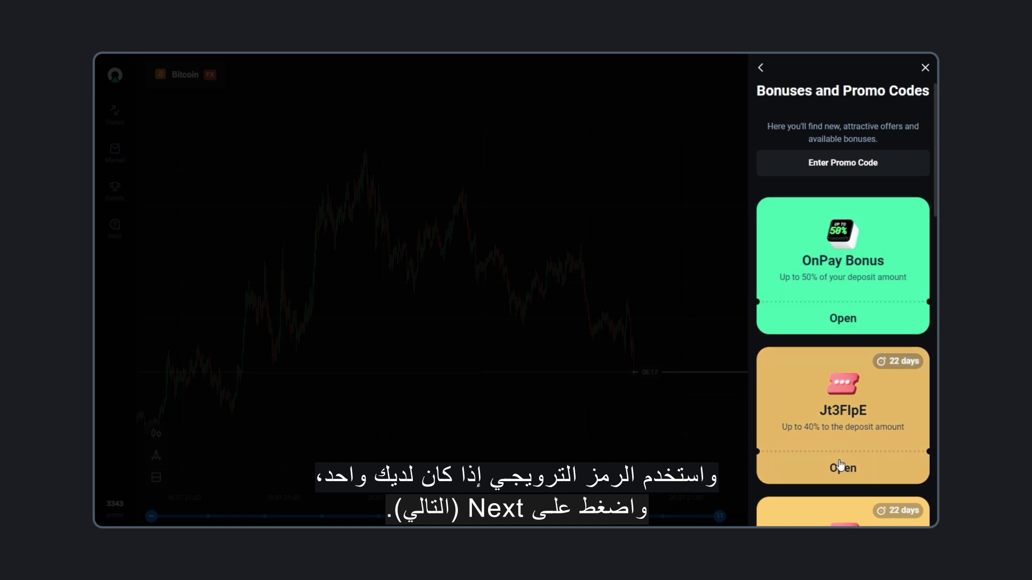
left_click(841, 466)
left_click(841, 304)
left_click(837, 285)
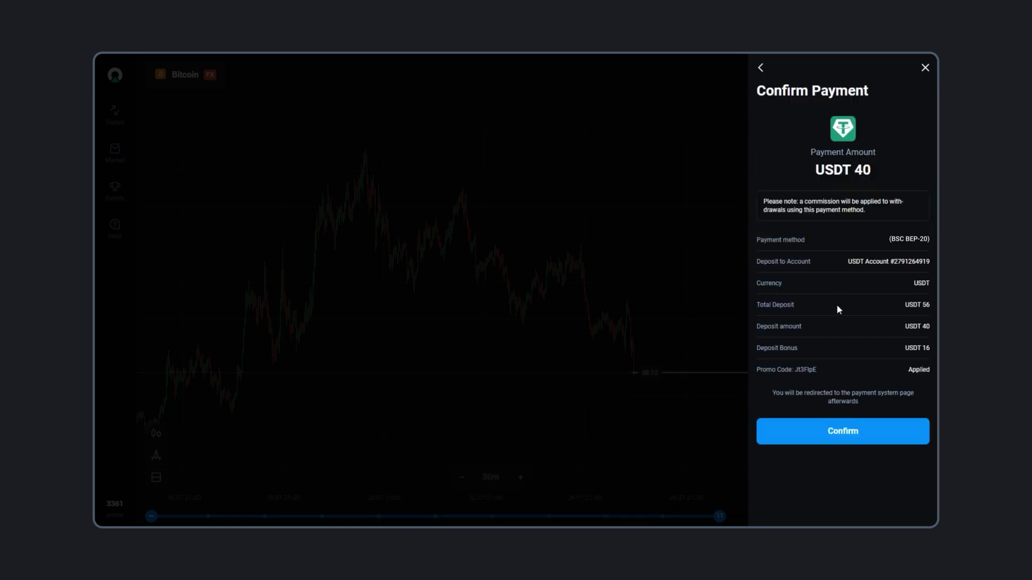
left_click(838, 429)
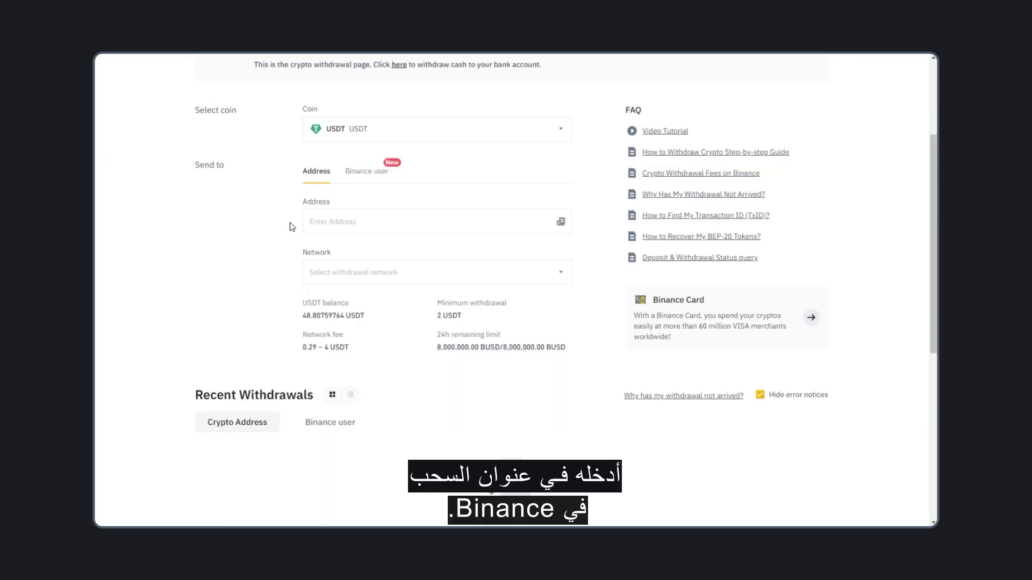
Withdraw 40.29 USDT on BSC to the pasted Olymp Trade deposit address
left_click(327, 219)
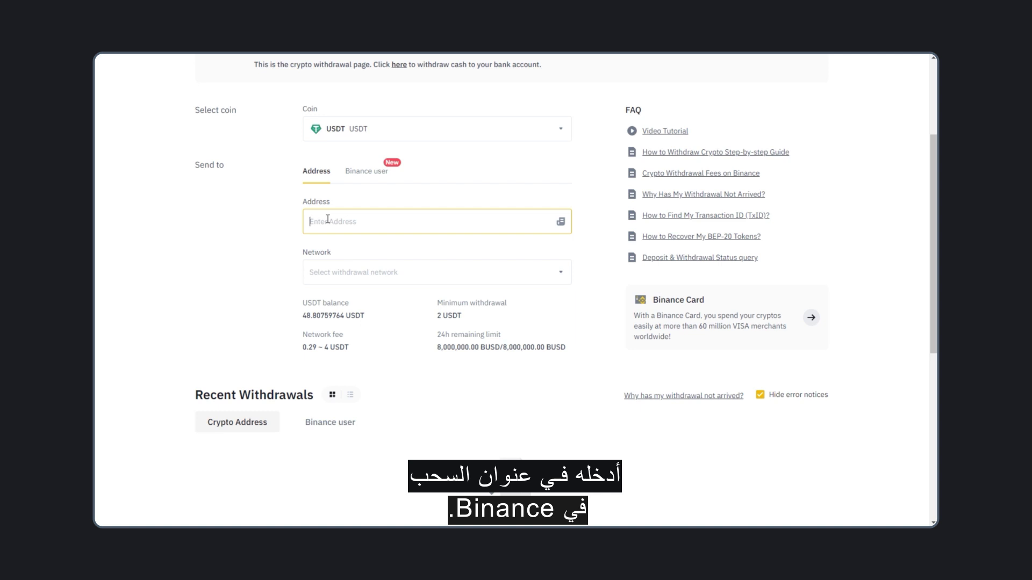
key("ctrl+v")
left_click(242, 240)
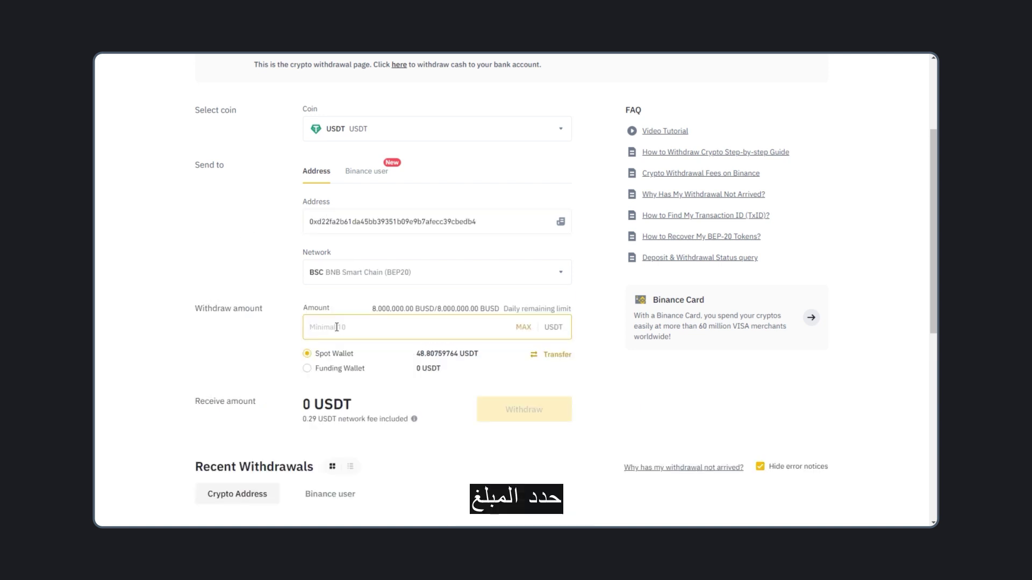
type("40.29")
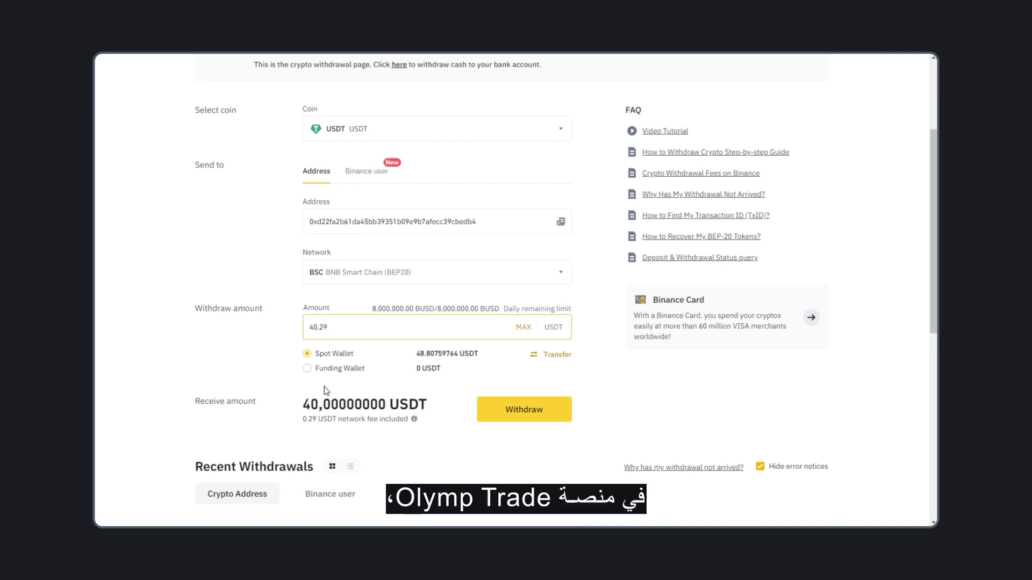
scroll(438, 426, "down", 1)
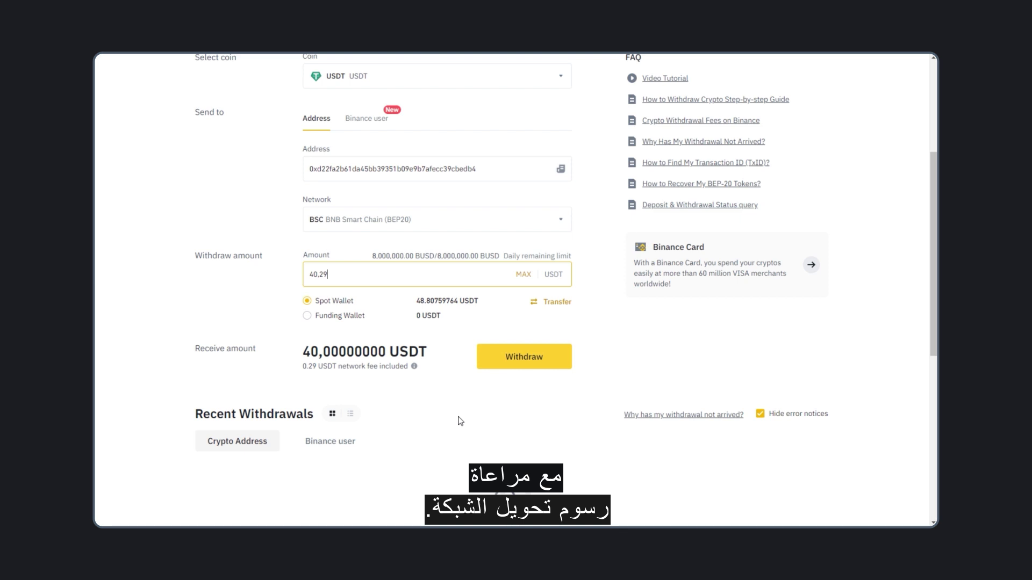
left_click(510, 366)
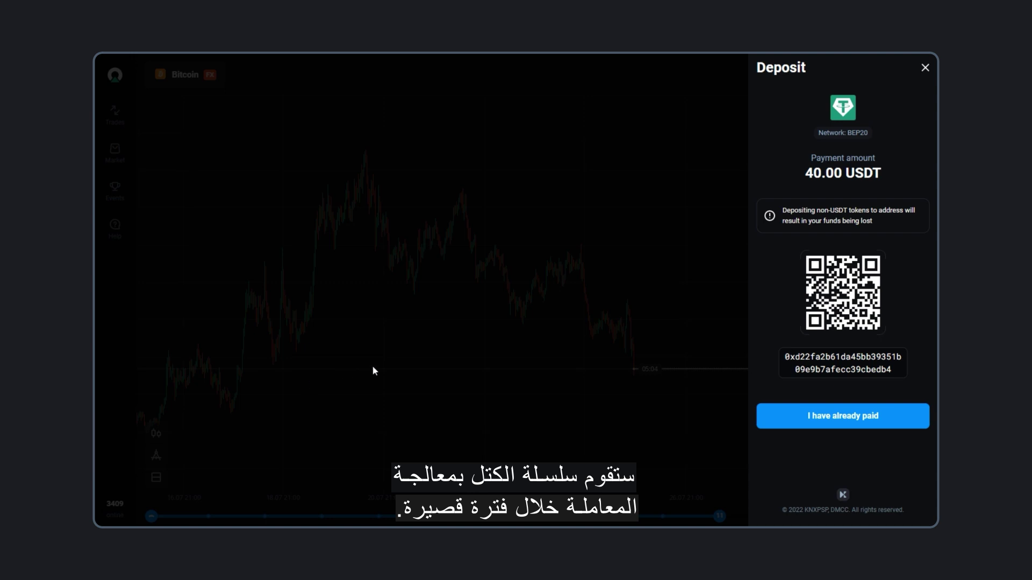
Mark the Olymp Trade deposit as paid and switch to the USDT Account
left_click(845, 417)
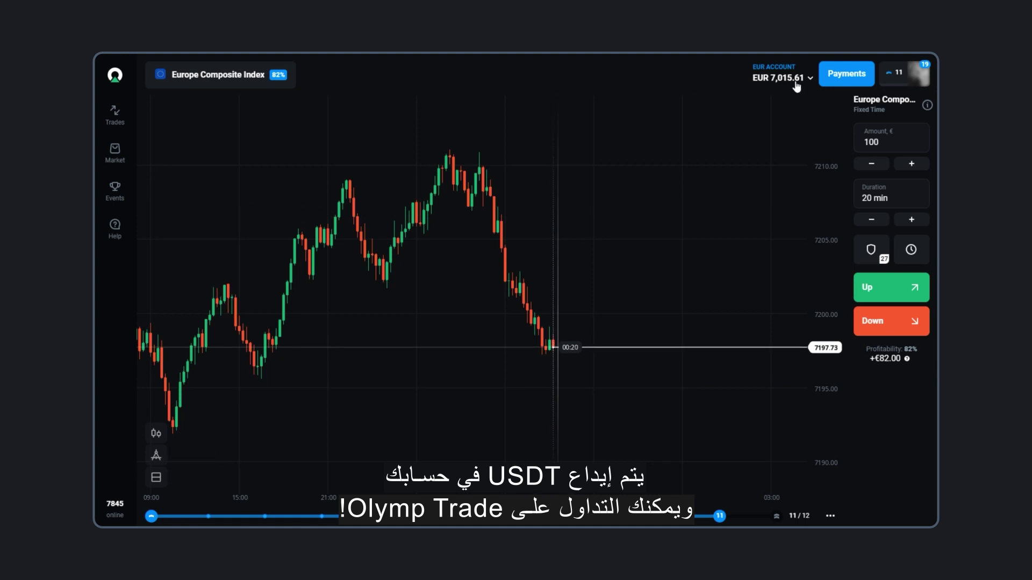
left_click(797, 79)
left_click(812, 297)
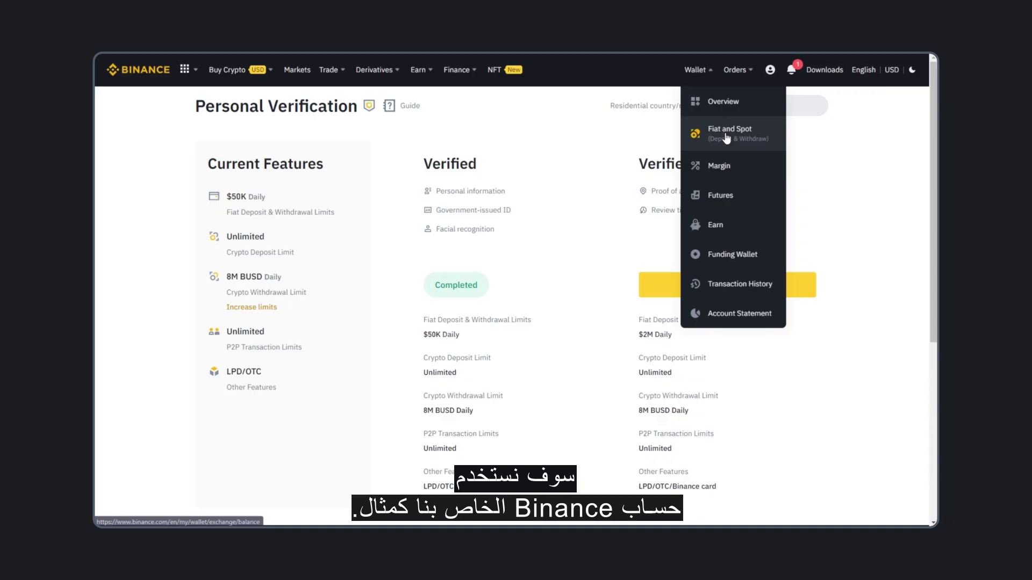
Copy Binance's USDT deposit address for the BSC BNB Smart Chain (BEP20) network
left_click(727, 135)
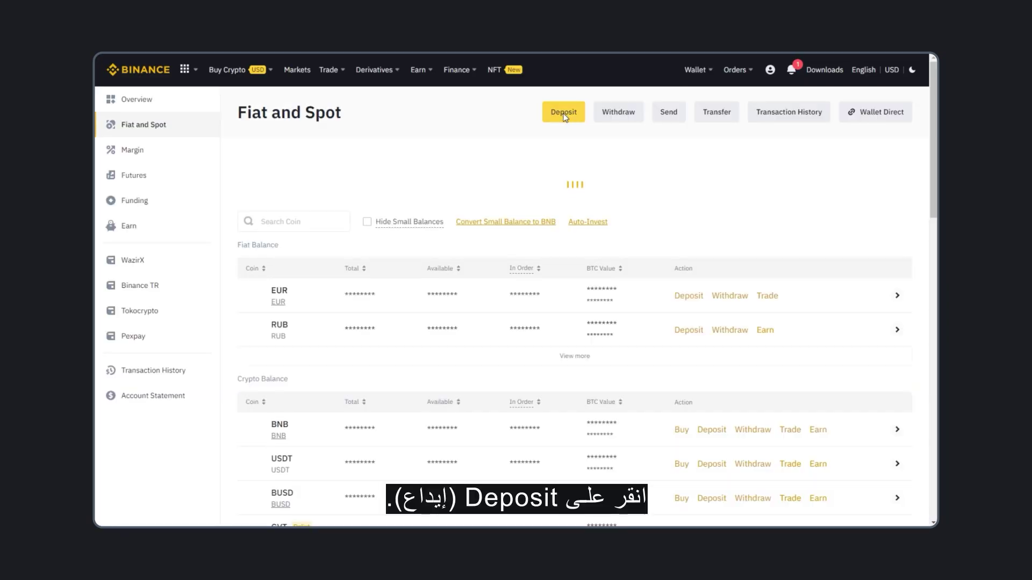
left_click(563, 112)
left_click(546, 182)
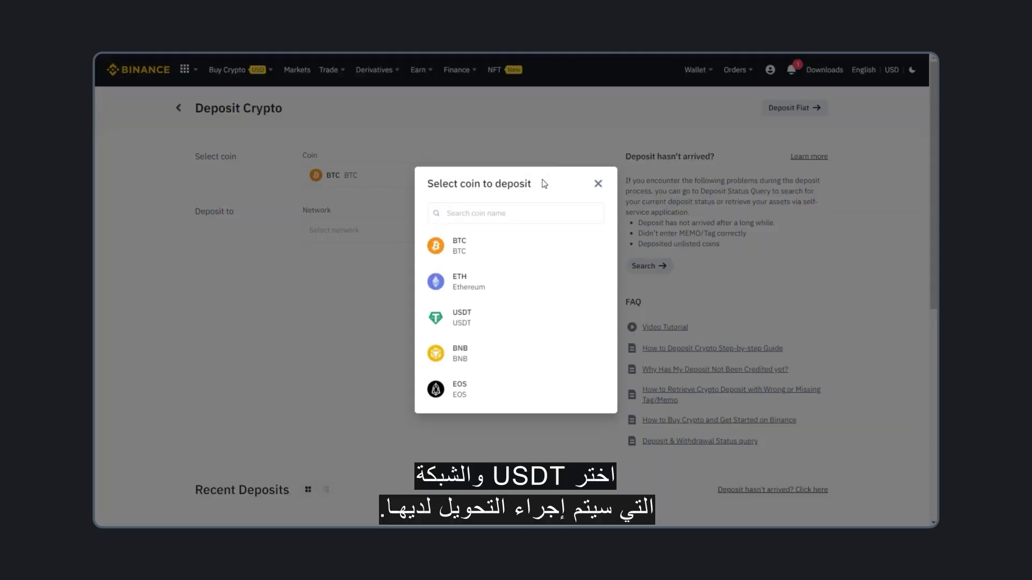
left_click(488, 321)
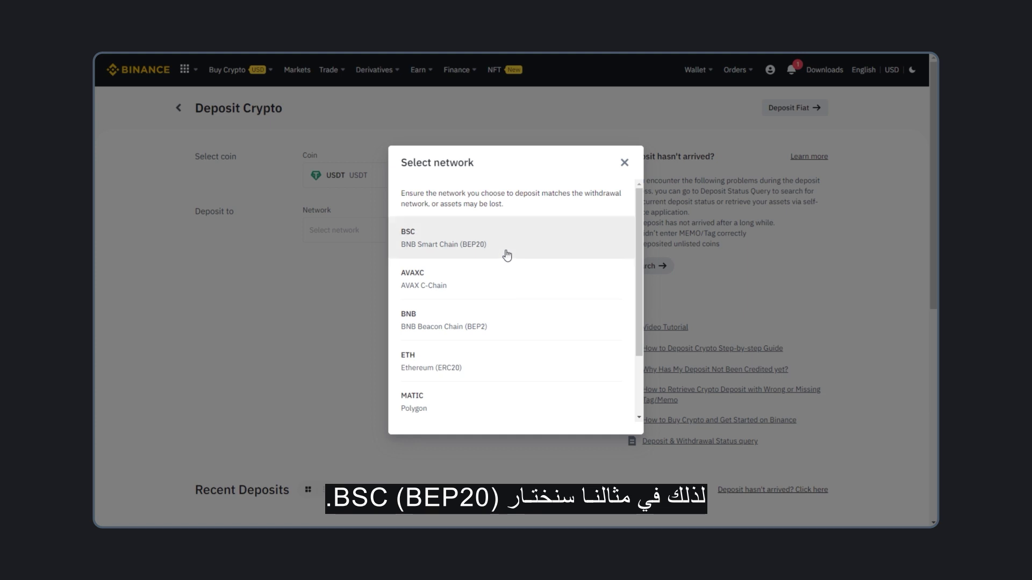
left_click(508, 248)
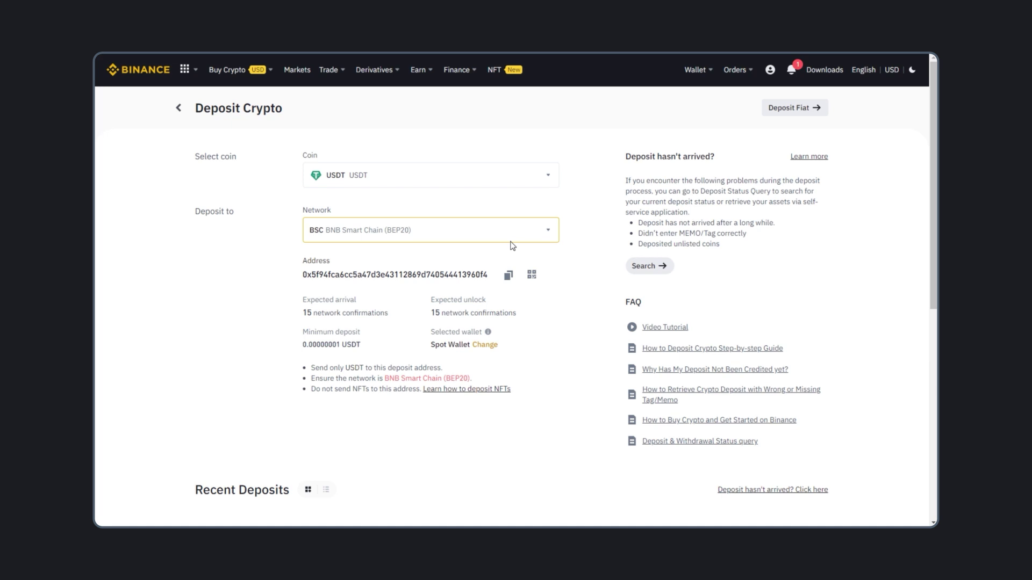
left_click(509, 276)
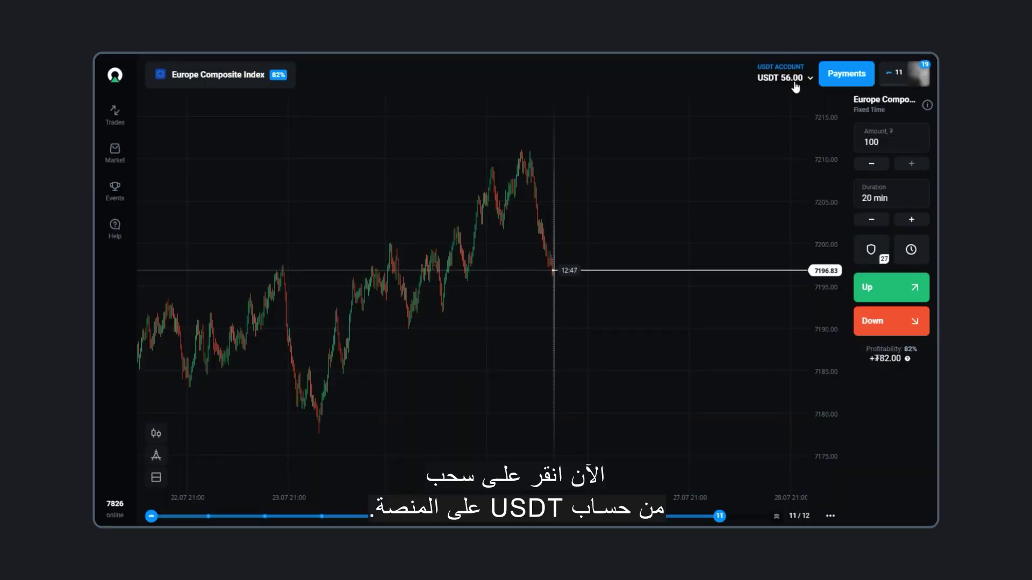
left_click(796, 87)
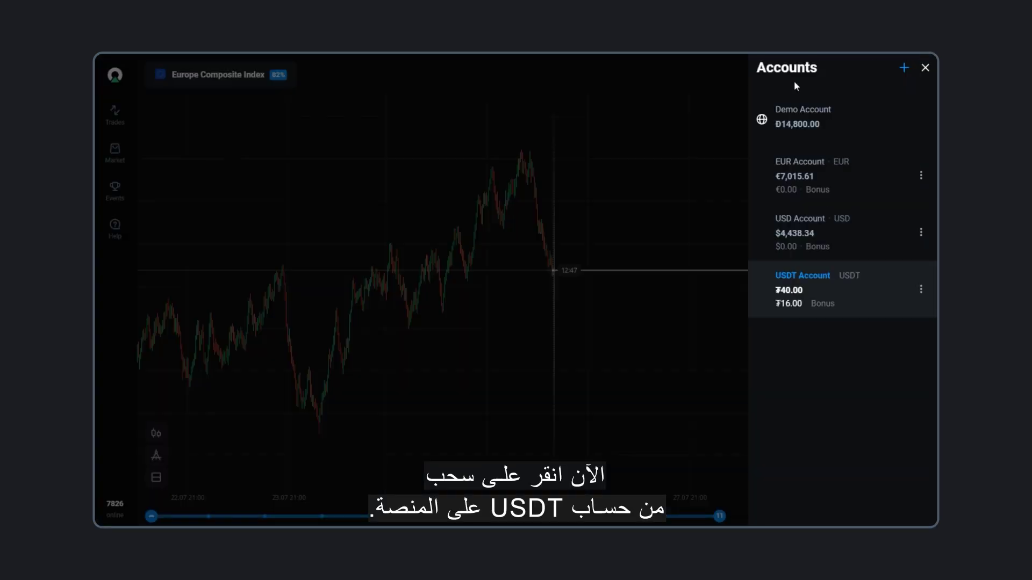
Request a 38.61 USDT withdrawal to the Binance address and check Binance's transaction history
left_click(921, 290)
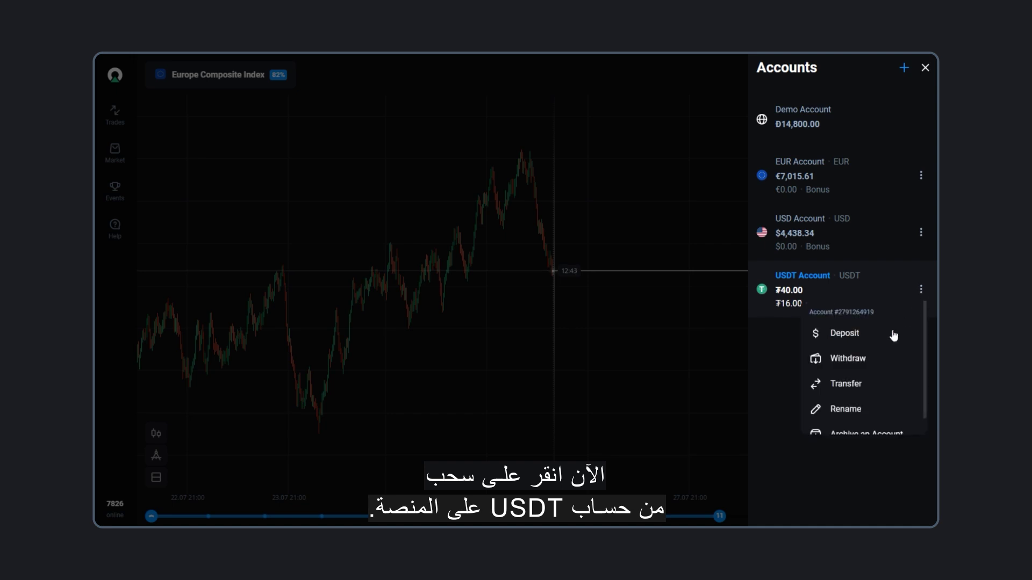
left_click(888, 359)
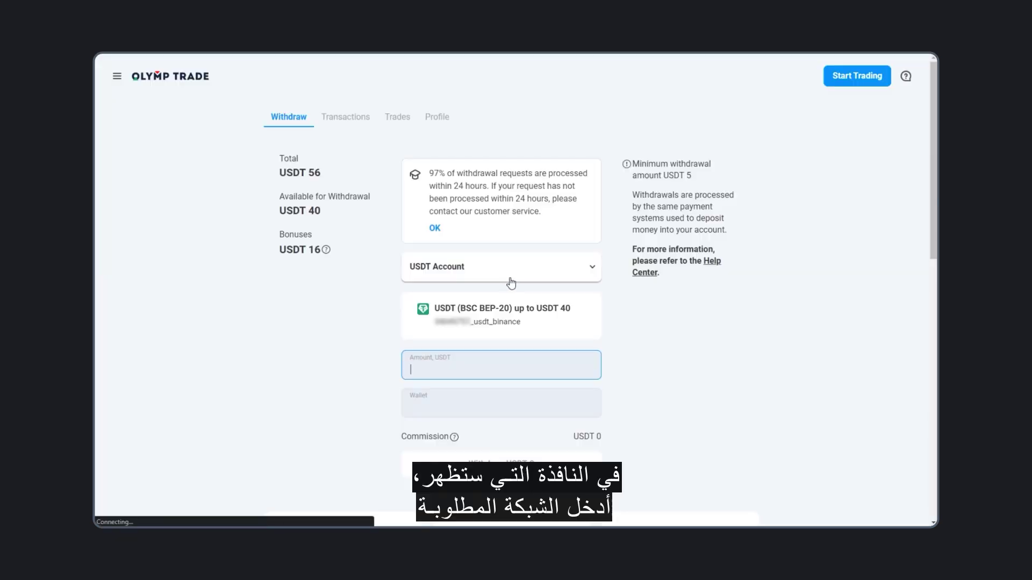
type("38.61")
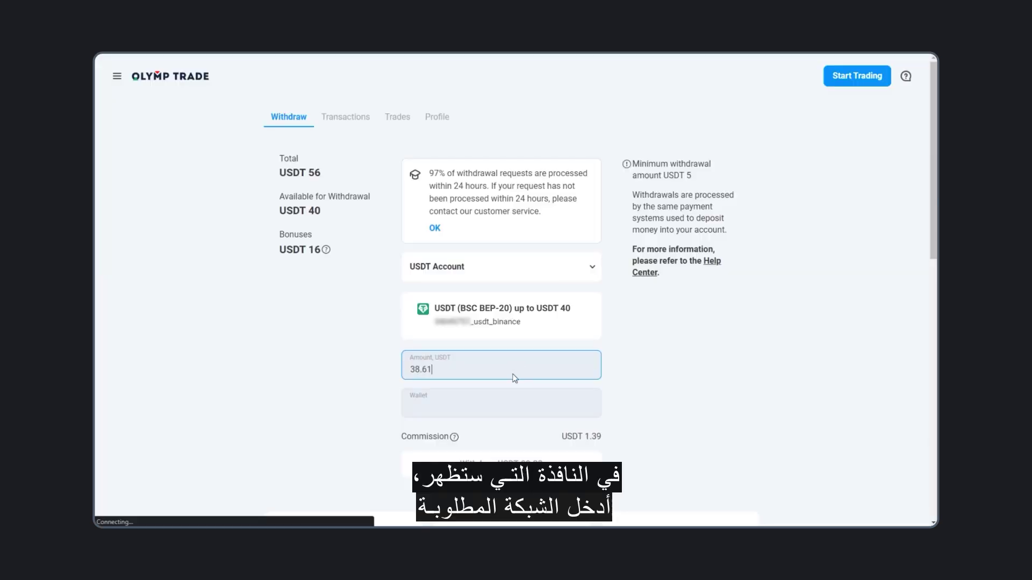
left_click(493, 414)
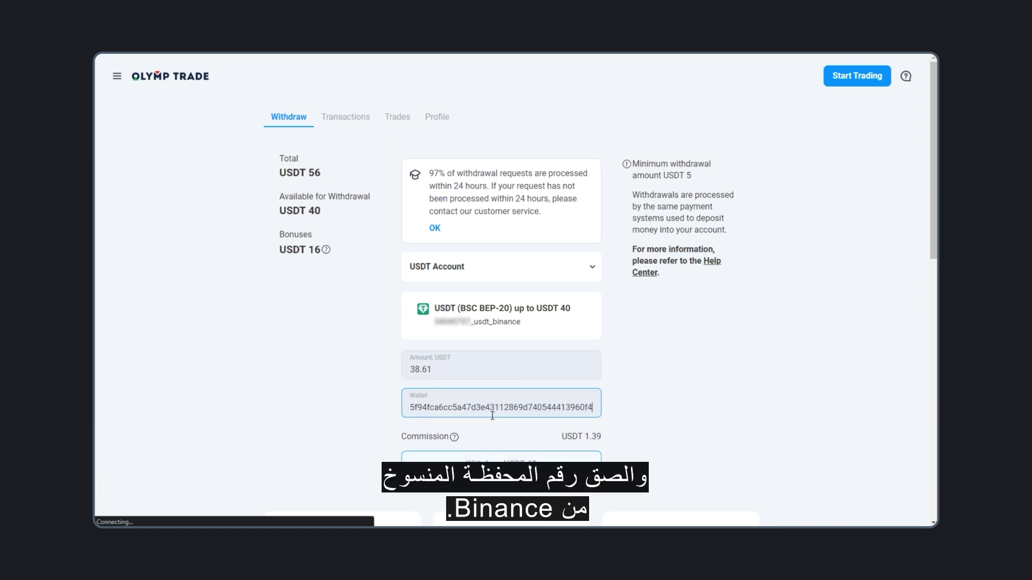
left_click(494, 430)
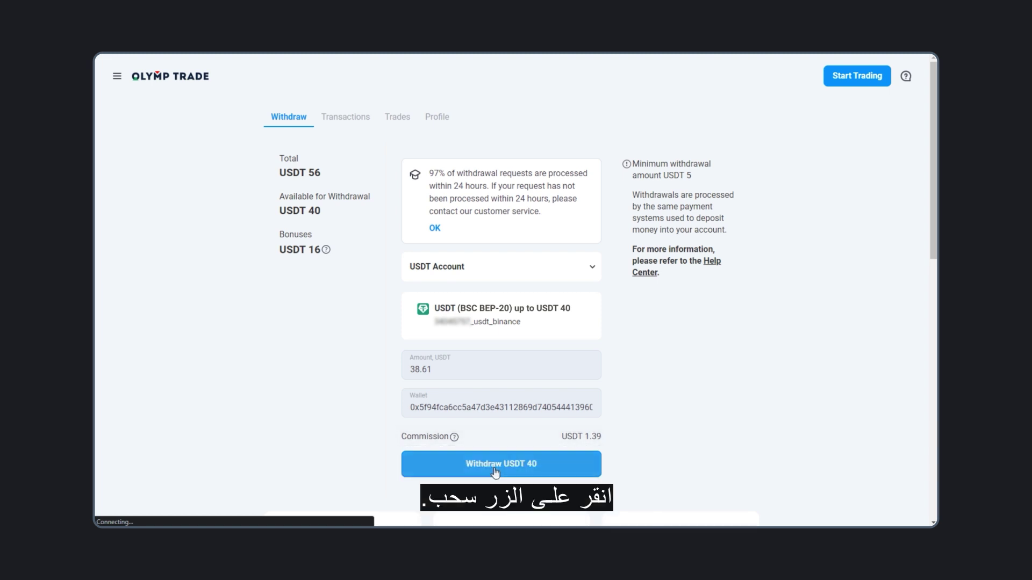
left_click(495, 472)
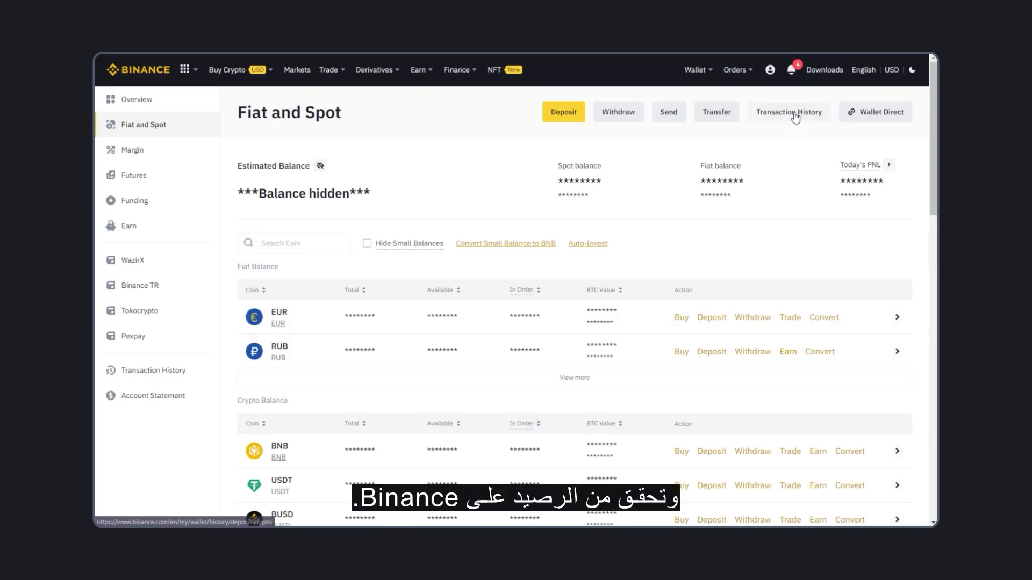
left_click(795, 114)
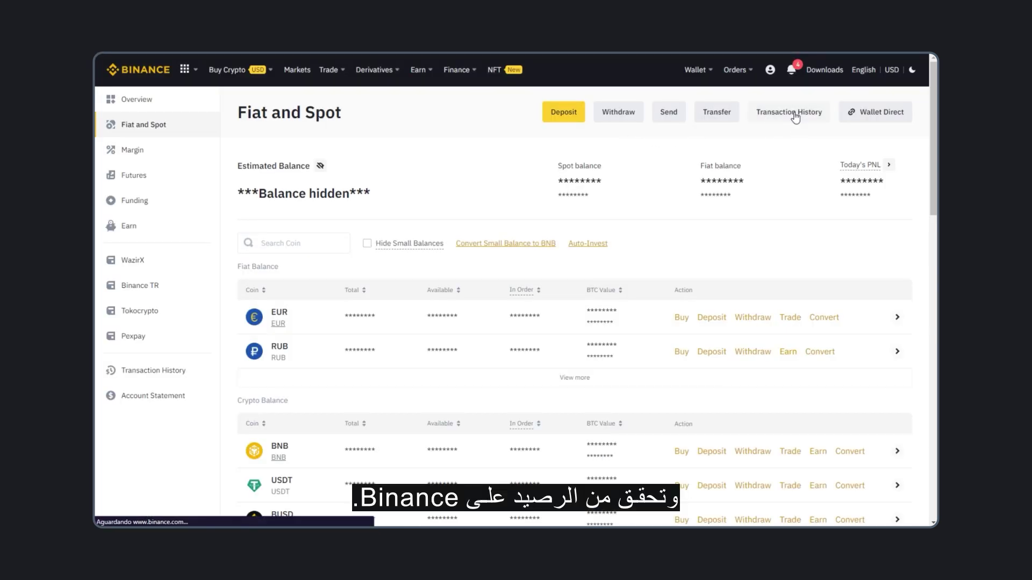